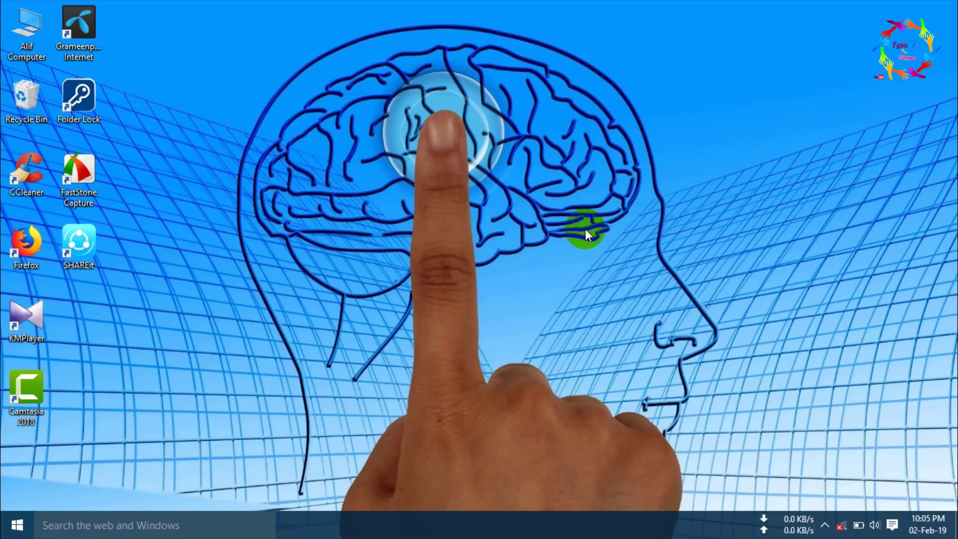
pyautogui.rightClick(585, 229)
pyautogui.click(604, 269)
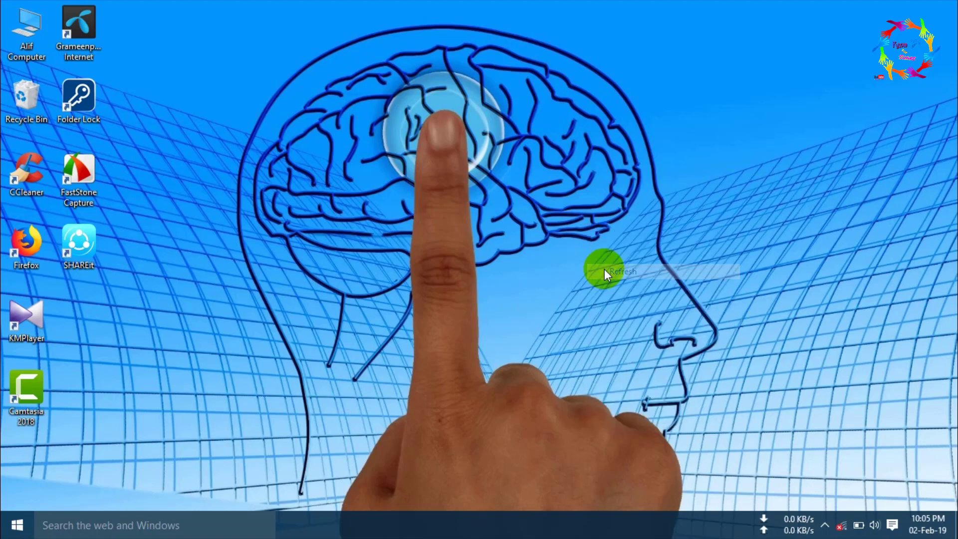
pyautogui.rightClick(604, 268)
pyautogui.click(627, 313)
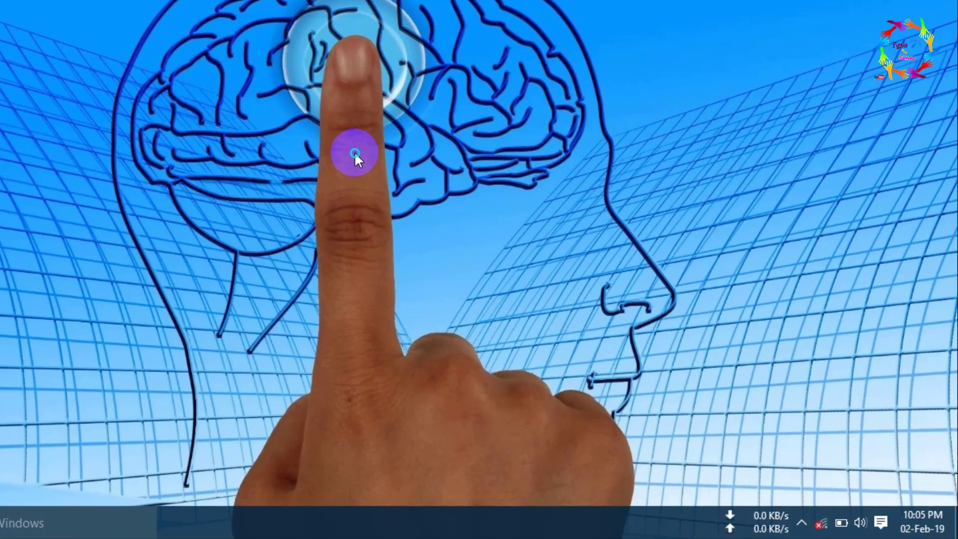
# - Start creating a new shortcut on the desktop
pyautogui.rightClick(442, 215)
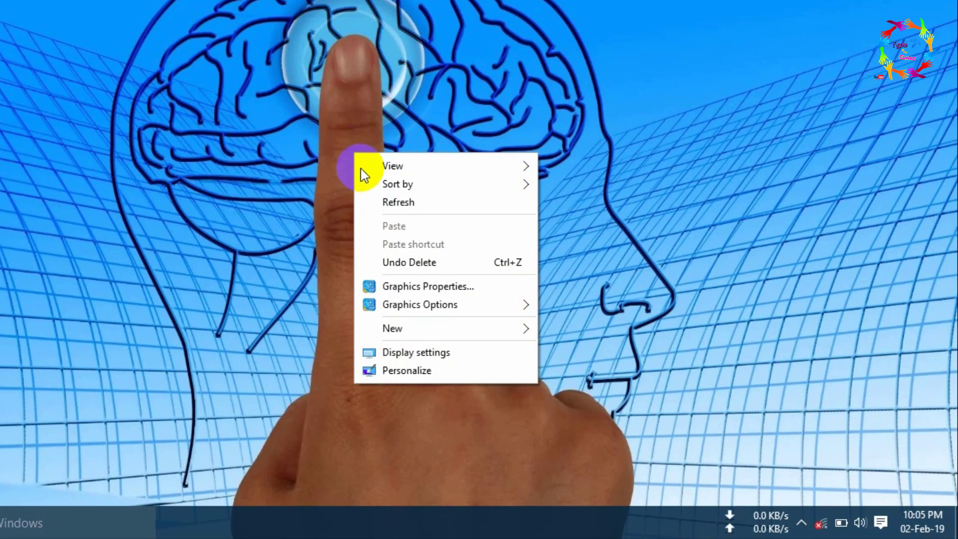
pyautogui.moveTo(417, 330)
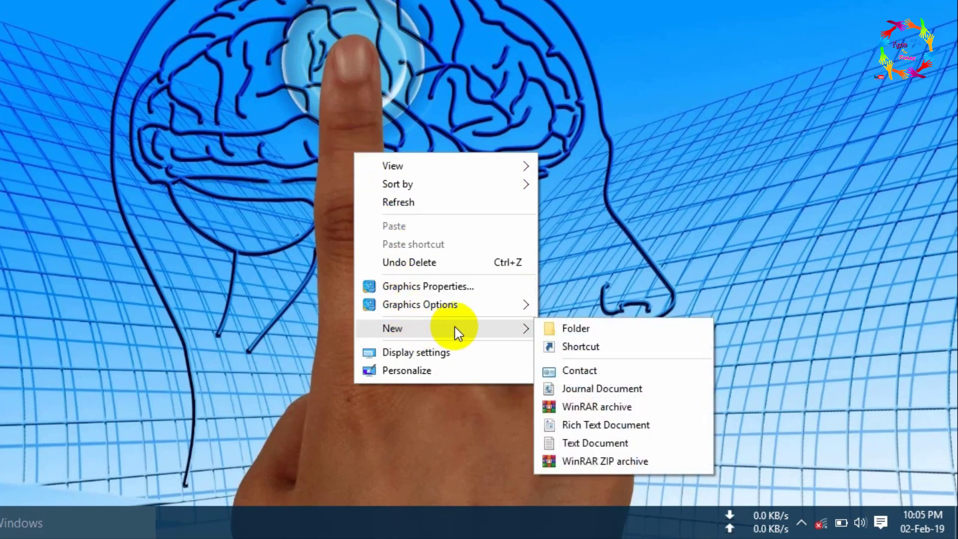
pyautogui.click(576, 353)
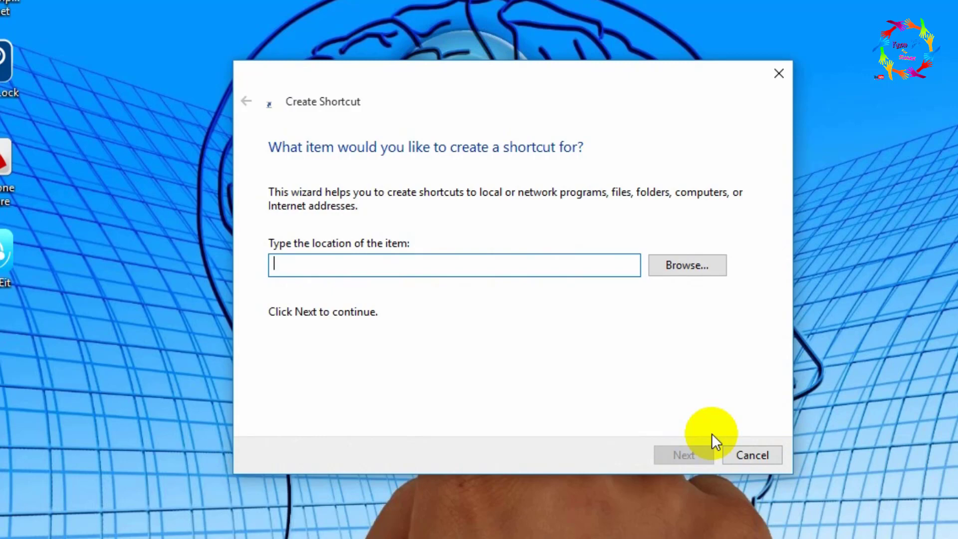
# - Enter %windir%\System32\shutdown.exe as the location of the shortcut's item
pyautogui.write('%')
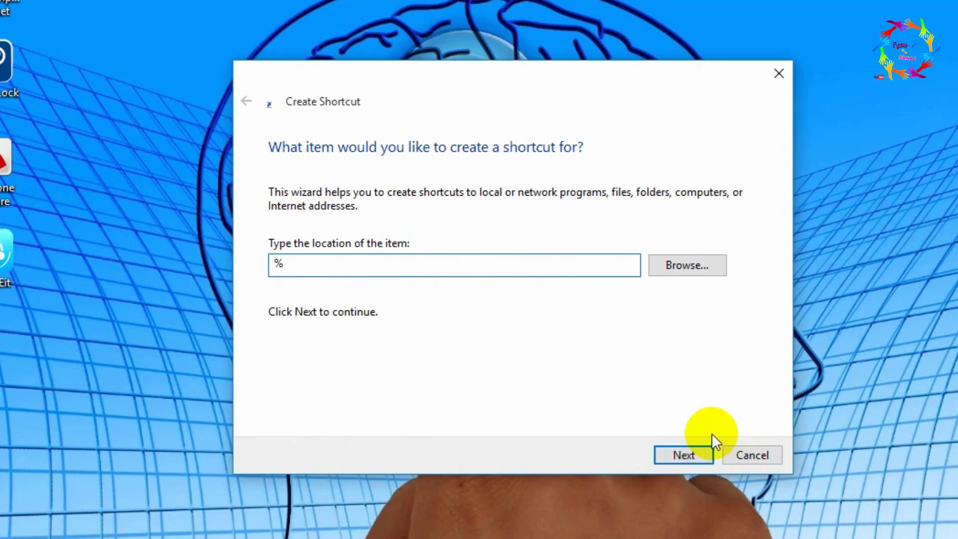
pyautogui.write('windir%\\')
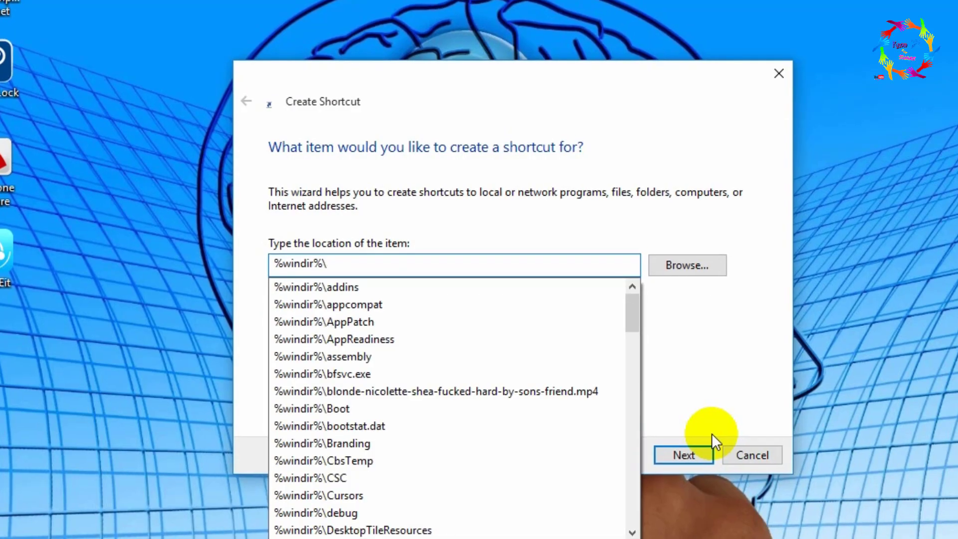
pyautogui.write('S')
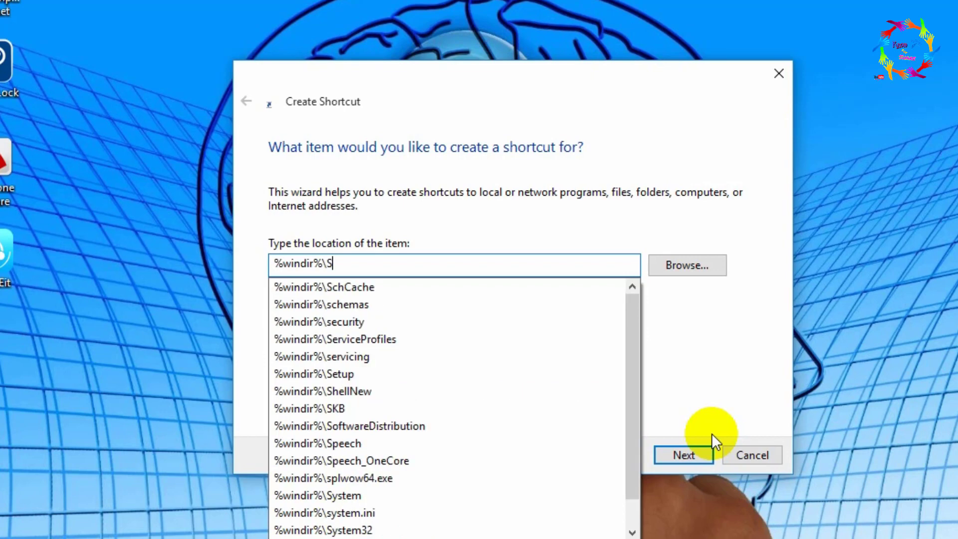
pyautogui.write('y')
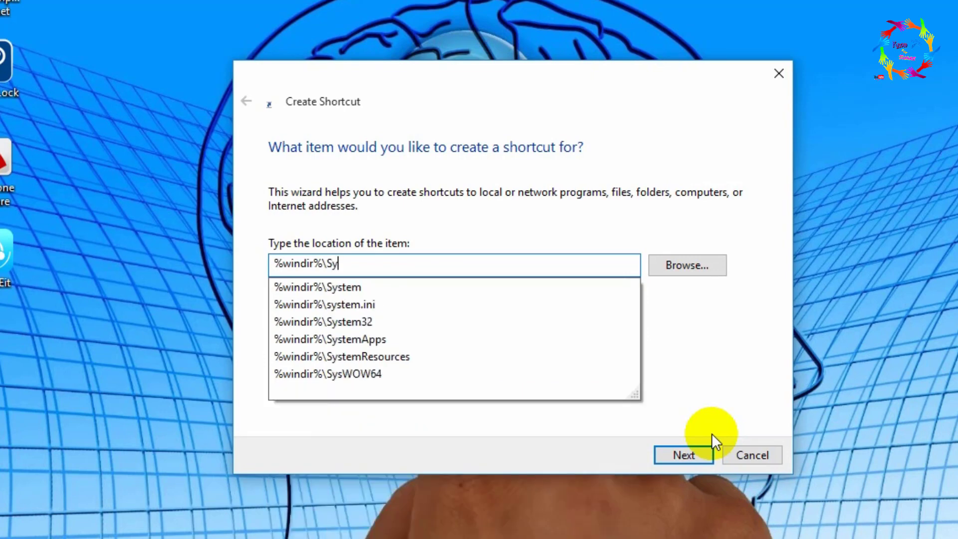
pyautogui.write('stem')
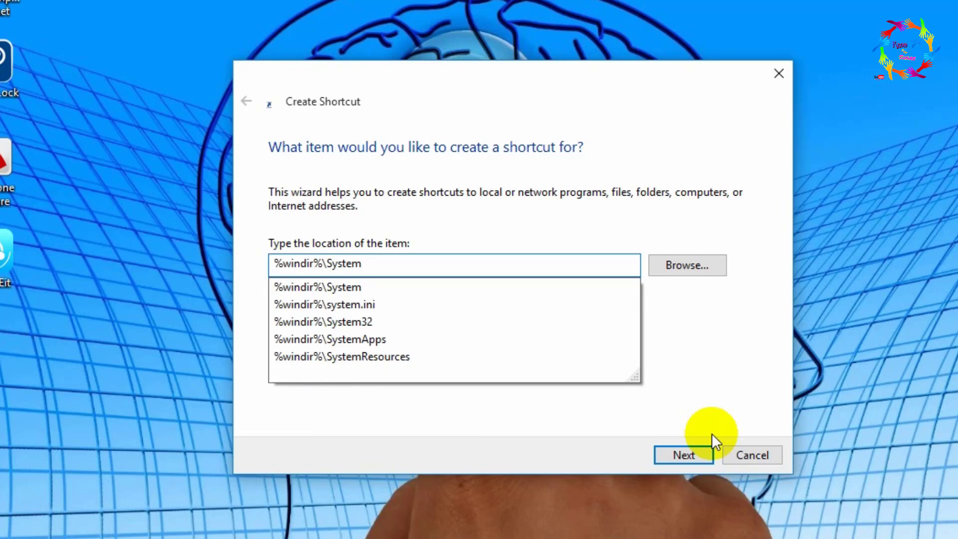
pyautogui.write('32')
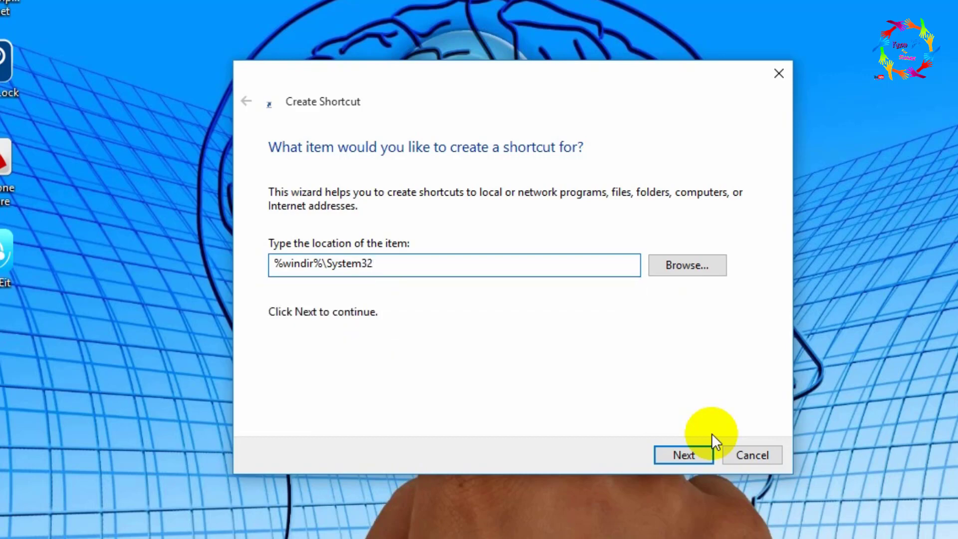
pyautogui.write('\\')
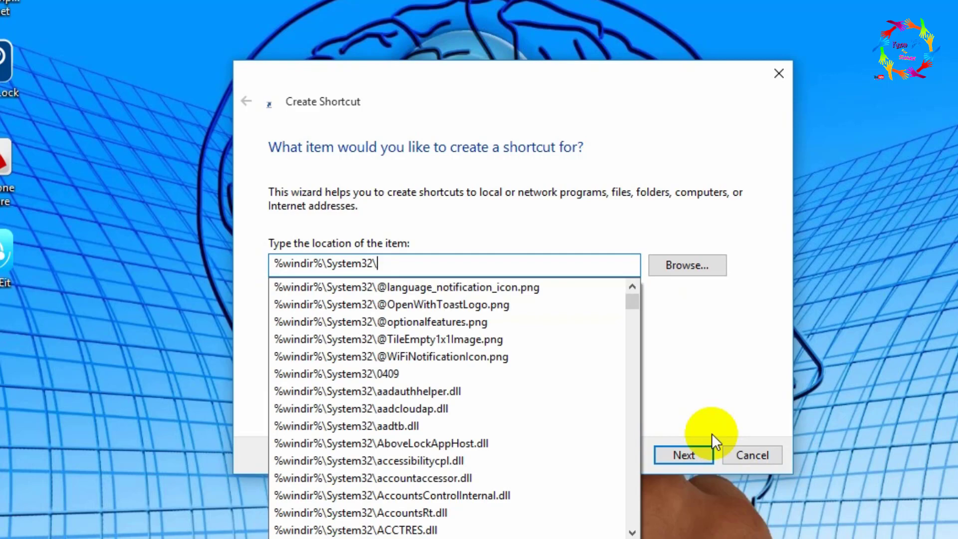
pyautogui.write('s')
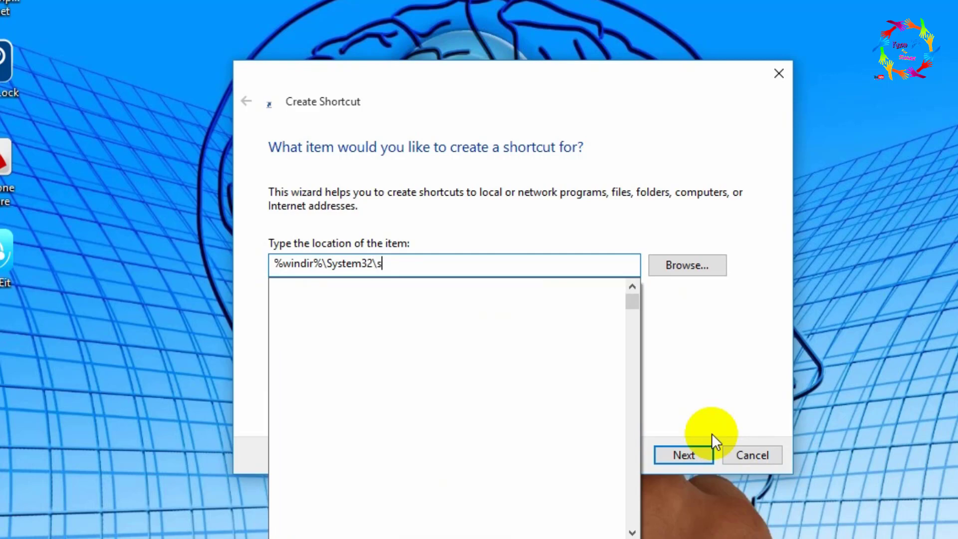
pyautogui.write('hutdo')
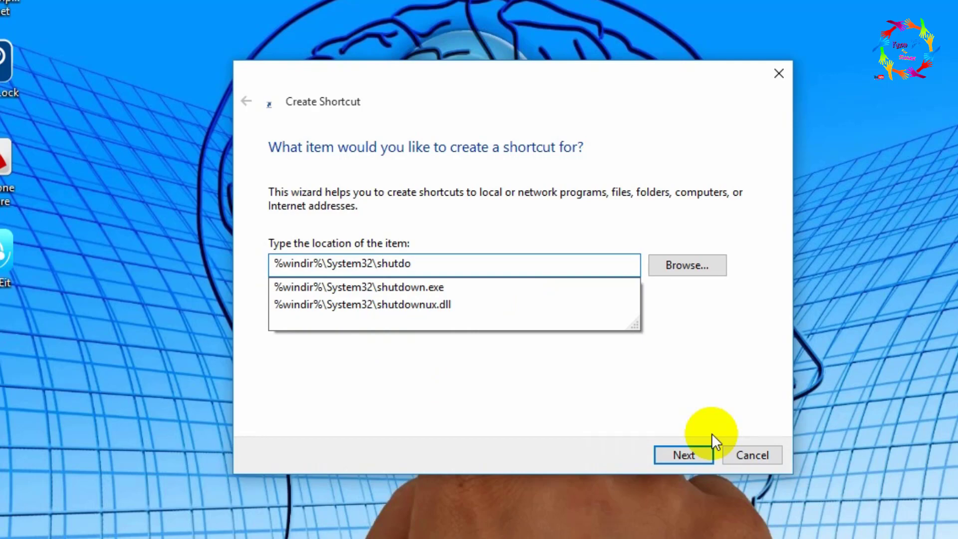
pyautogui.write('wn.')
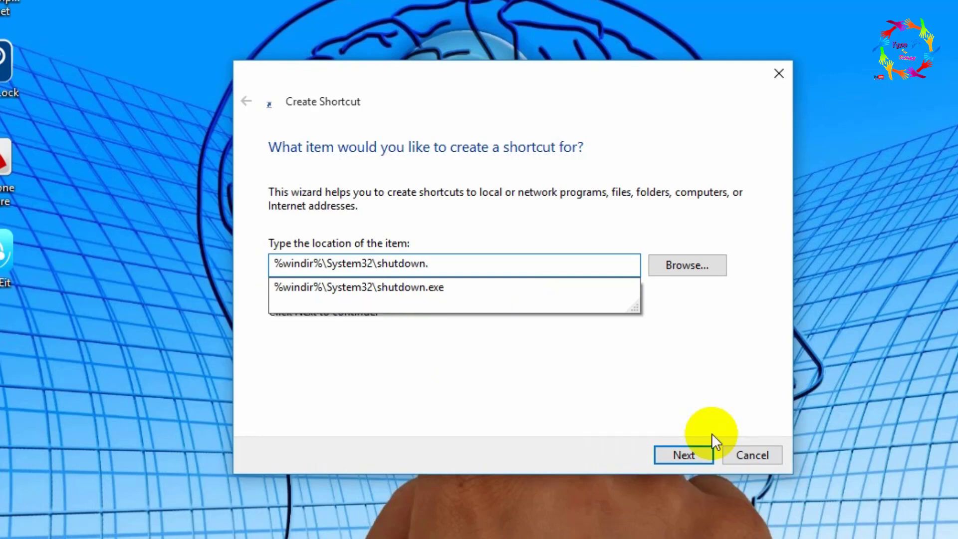
pyautogui.write('exe')
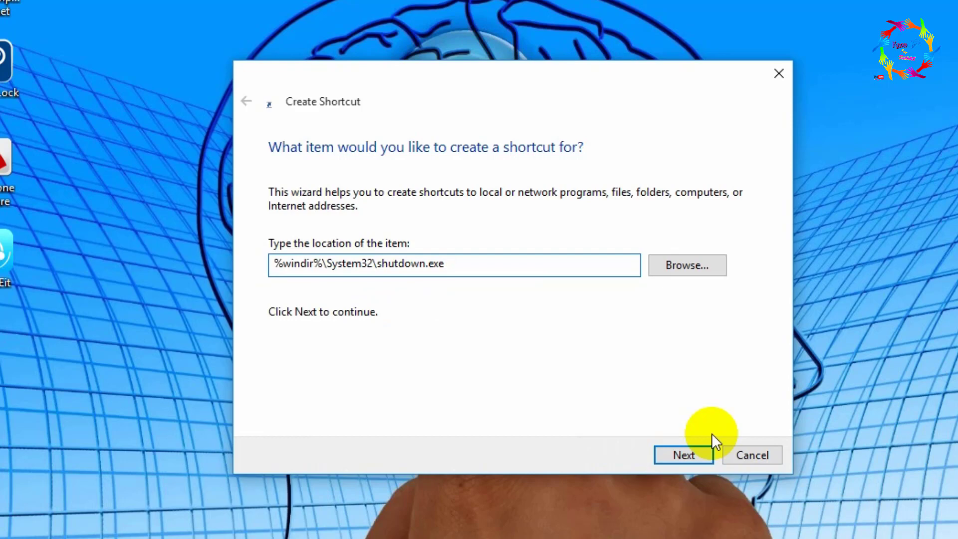
# - Append the arguments -s -f -t 300 to the shutdown.exe path in the shortcut's location
pyautogui.write('-s -f -t')
pyautogui.write('300')
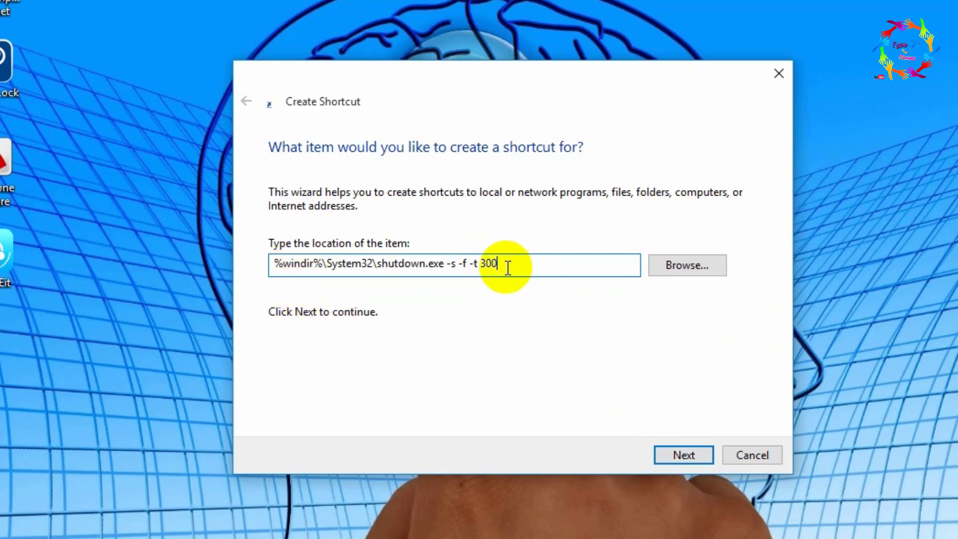
pyautogui.moveTo(501, 265); pyautogui.dragTo(480, 262)
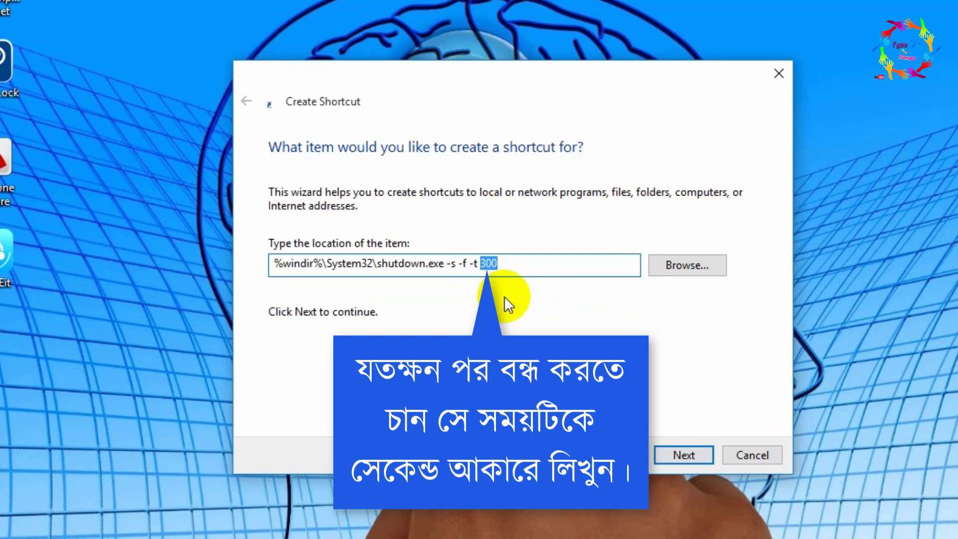
pyautogui.click(494, 265)
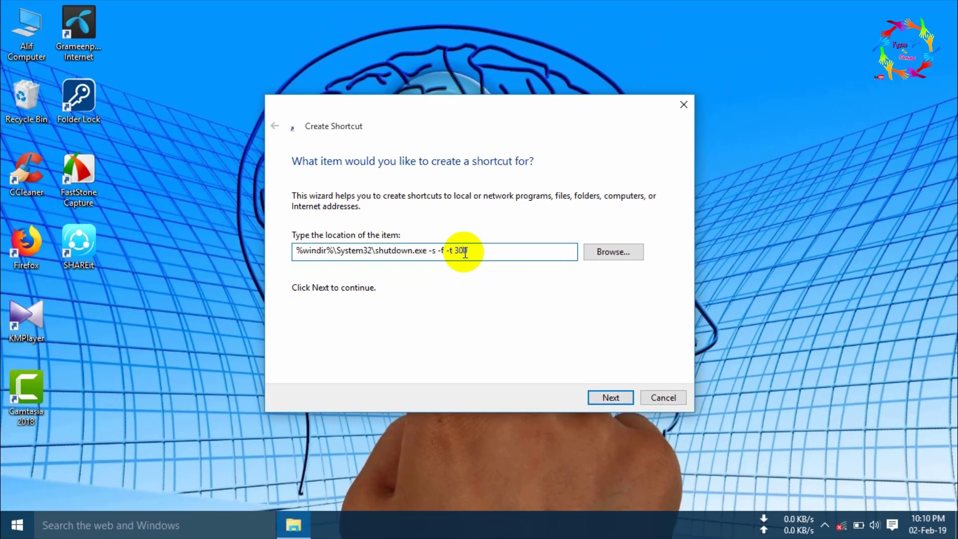
# - Search Windows for "cal" and open the Calculator app
pyautogui.click(97, 529)
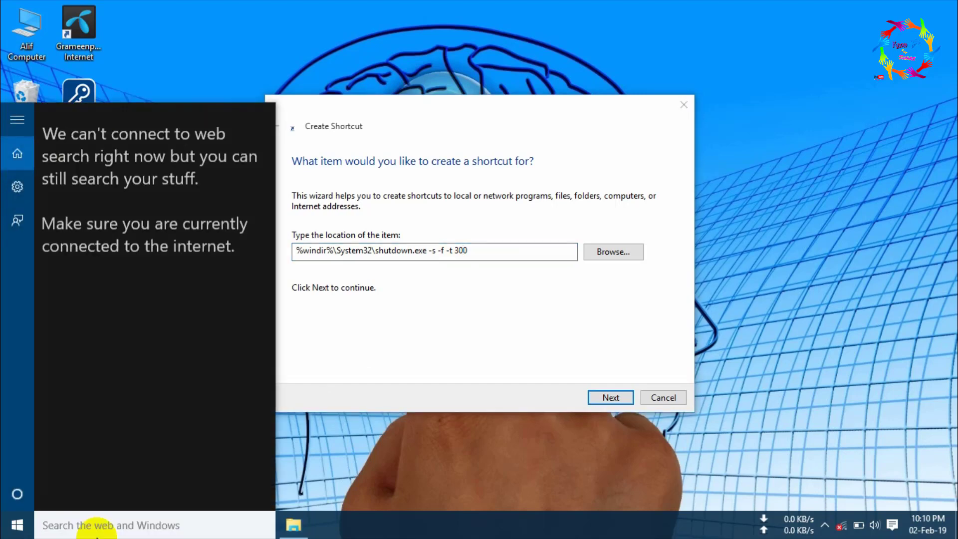
pyautogui.write('cal')
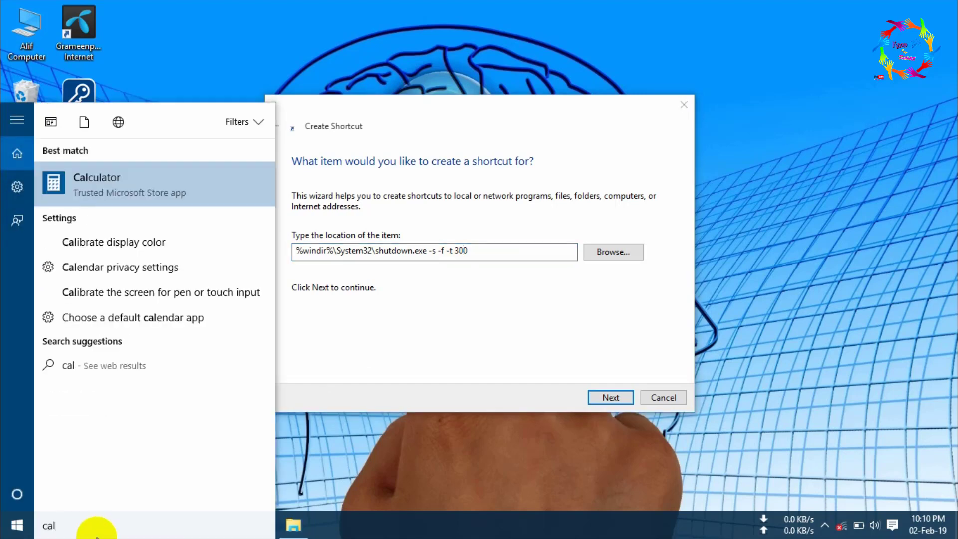
pyautogui.click(127, 180)
pyautogui.click(322, 178)
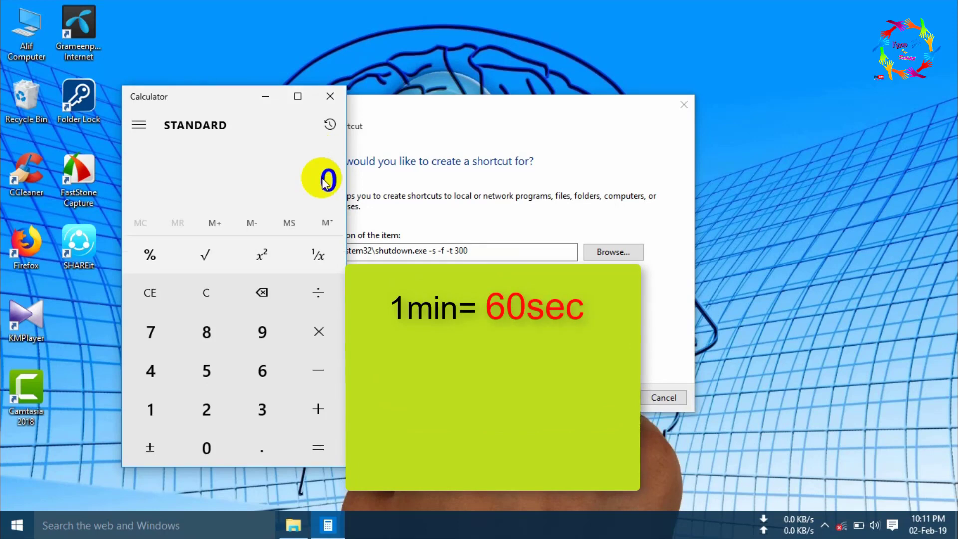
# - Multiply 60 by 60 in Calculator to convert one hour into seconds
pyautogui.click(262, 374)
pyautogui.click(201, 447)
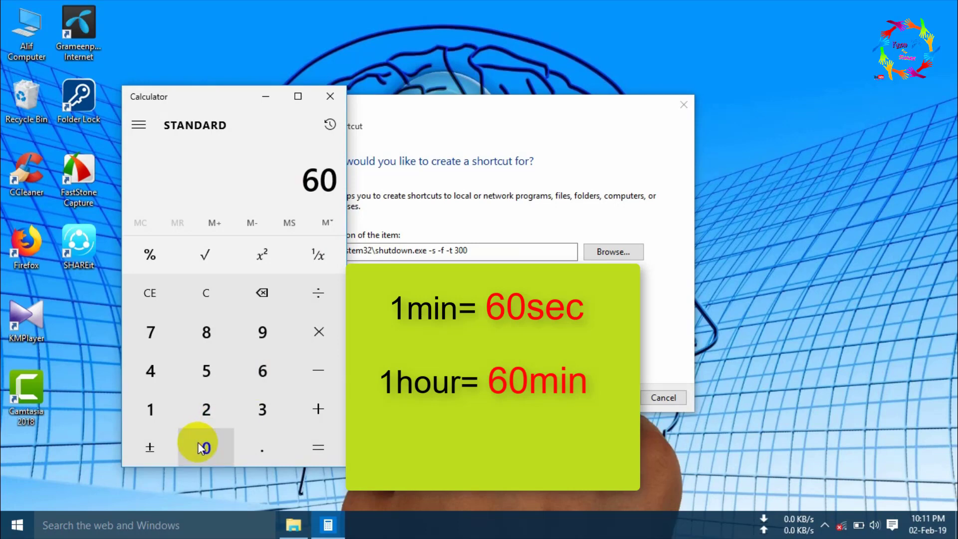
pyautogui.click(332, 334)
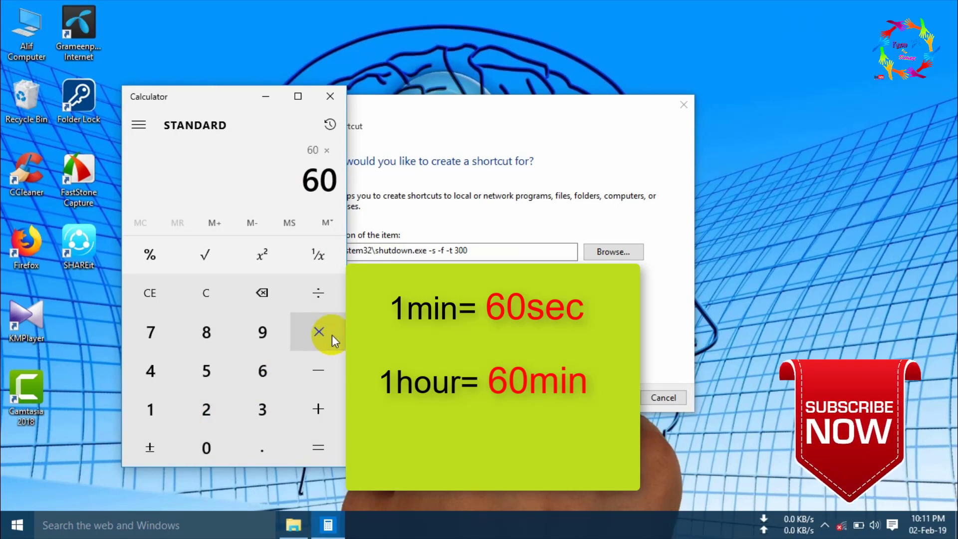
pyautogui.click(265, 373)
pyautogui.click(213, 447)
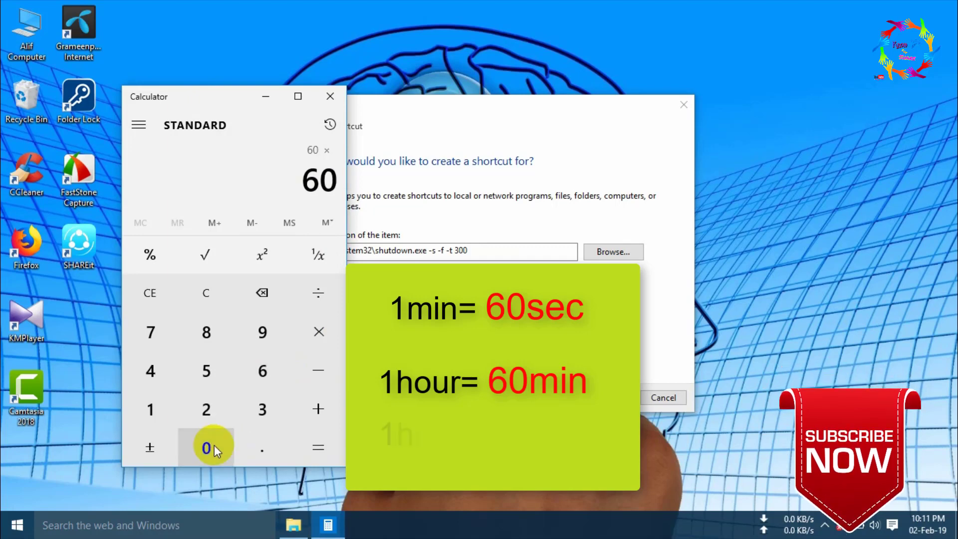
pyautogui.click(317, 436)
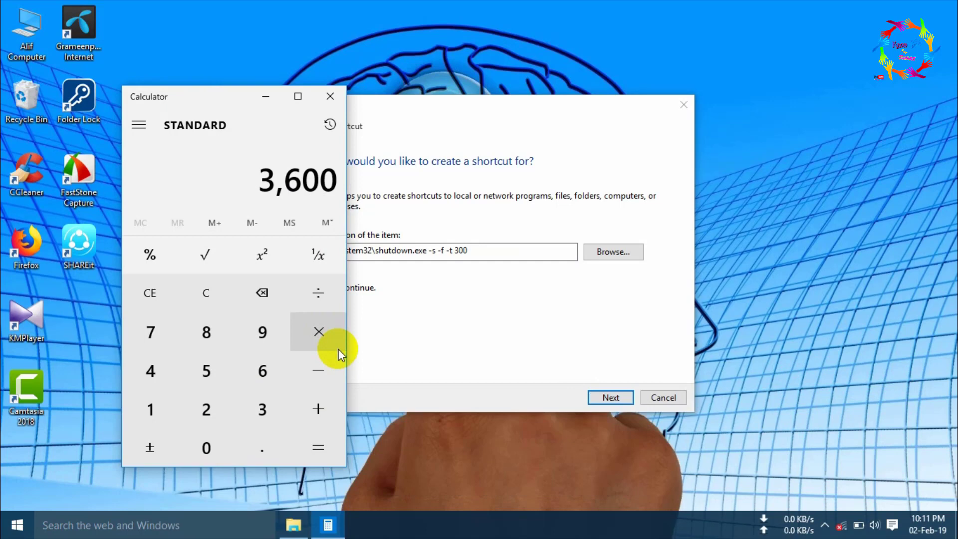
# - Return to the Create Shortcut wizard, keep the 300-second delay and finish the shortcut with the name shutdown.exe
pyautogui.click(458, 248)
pyautogui.doubleClick(463, 247)
pyautogui.click(467, 244)
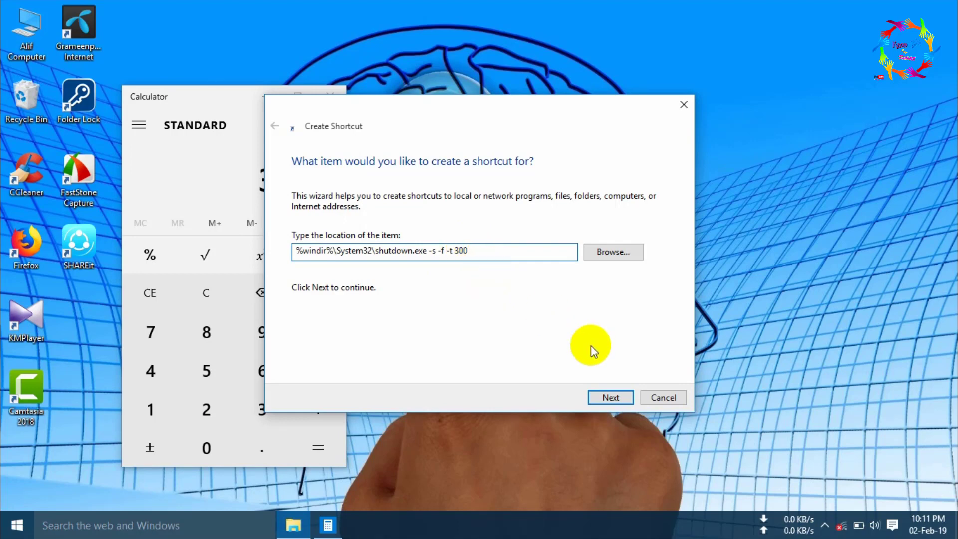
pyautogui.click(619, 397)
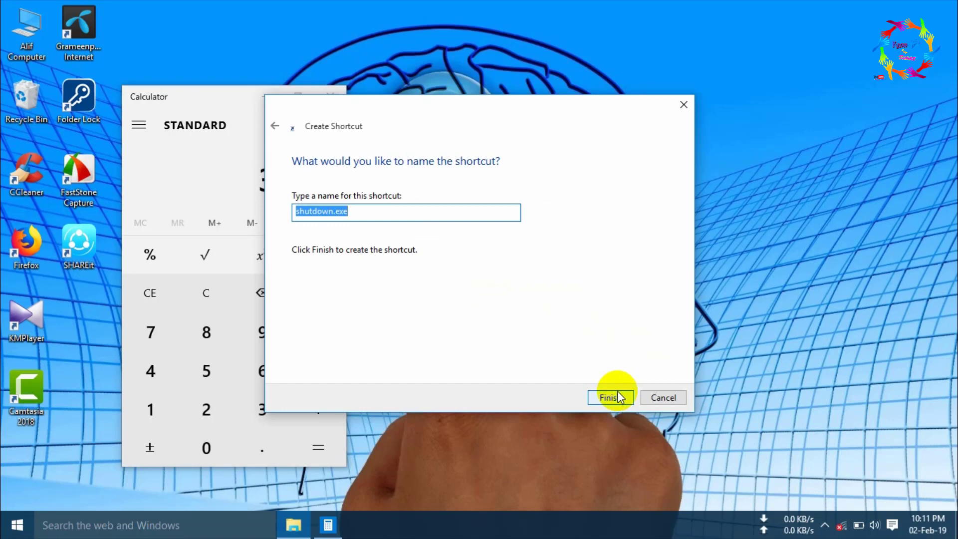
pyautogui.click(619, 397)
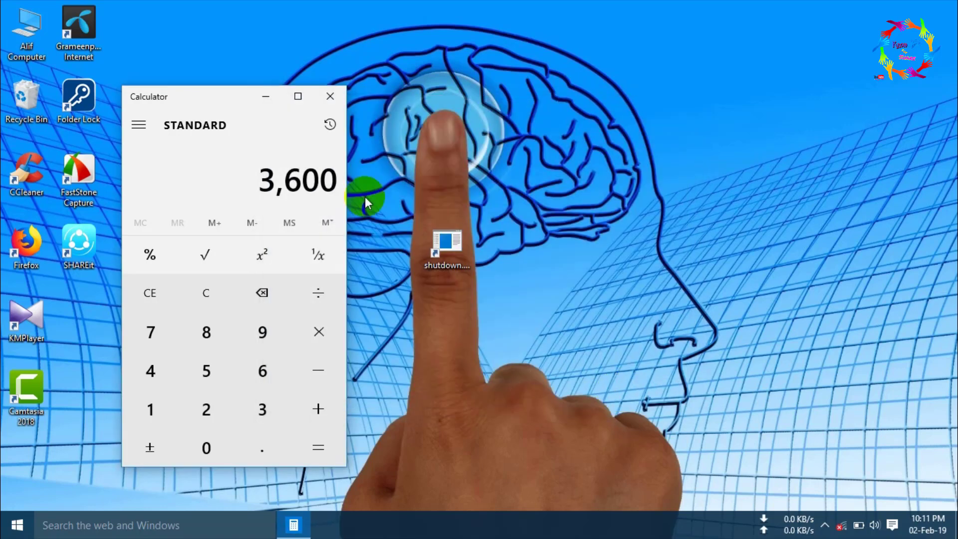
# - Close Calculator and move the shutdown.exe shortcut to the empty desktop area beside the Folder Lock icon's row
pyautogui.click(329, 97)
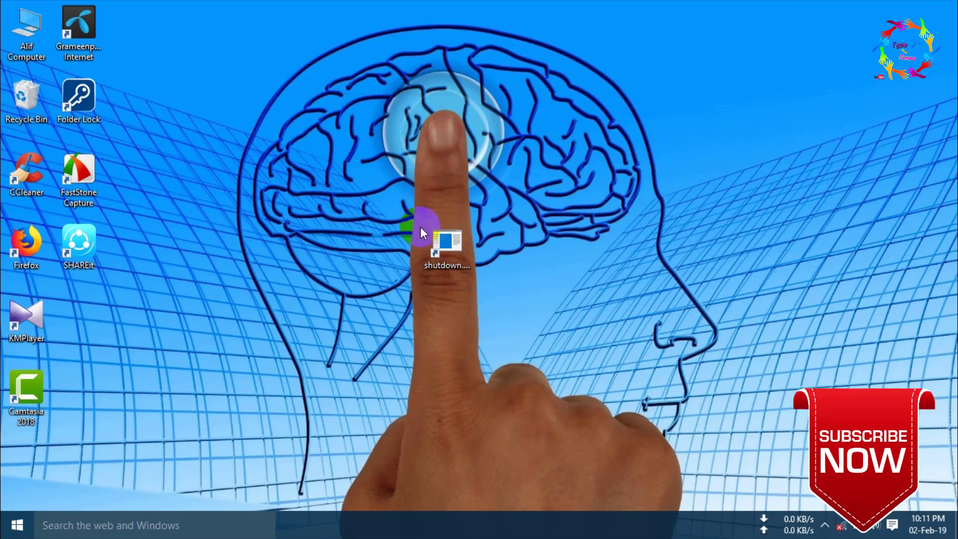
pyautogui.moveTo(442, 243); pyautogui.dragTo(276, 132)
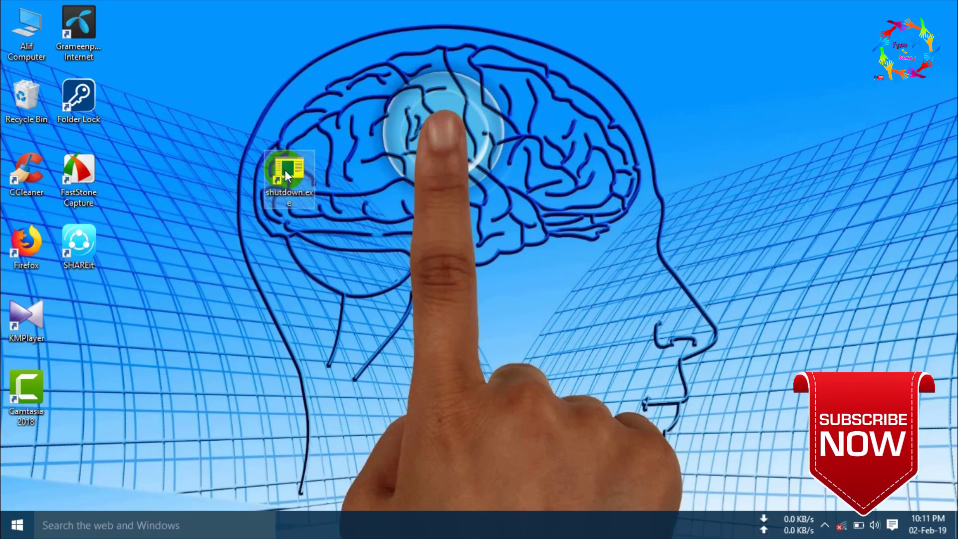
pyautogui.moveTo(286, 170); pyautogui.dragTo(213, 91)
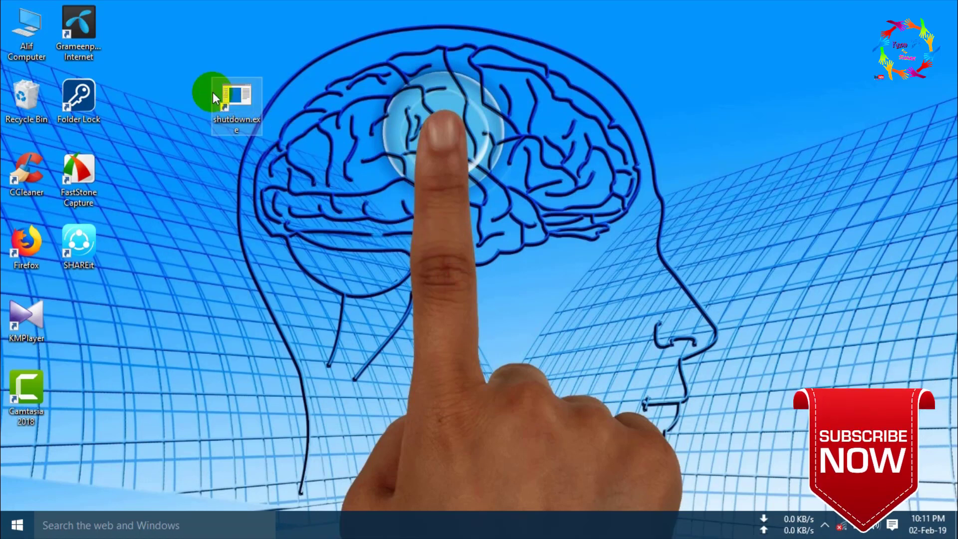
pyautogui.click(334, 64)
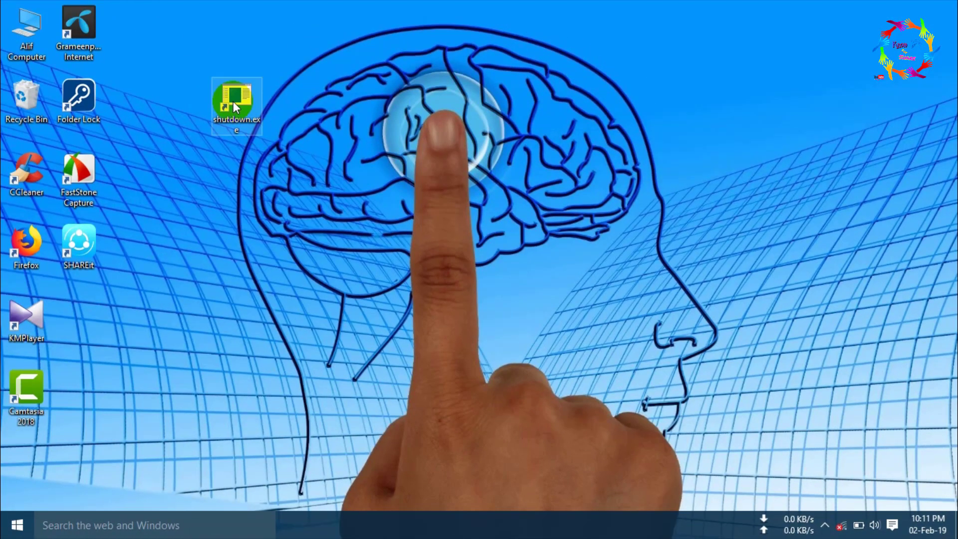
# - Run the shutdown.exe shortcut to start the timed shutdown and close the sign-out notice
pyautogui.doubleClick(233, 101)
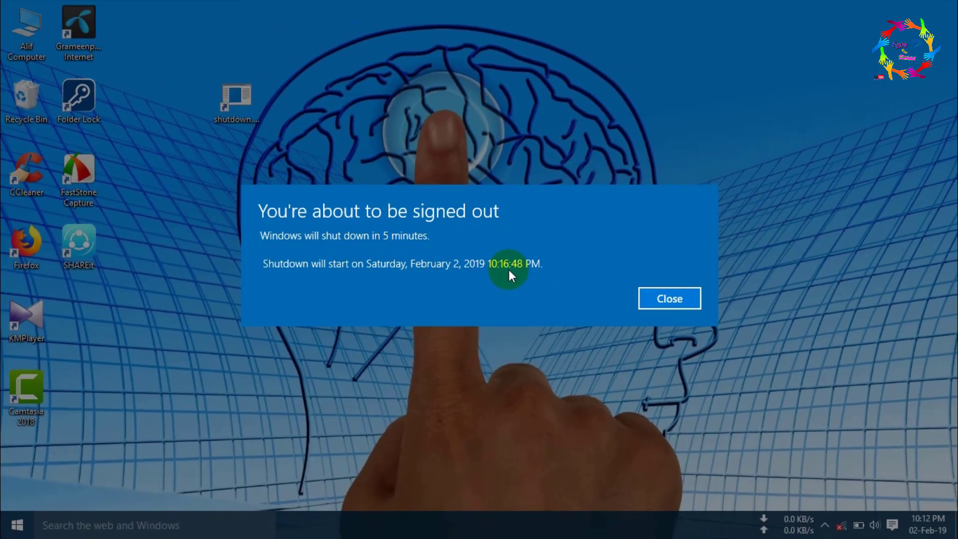
pyautogui.click(681, 296)
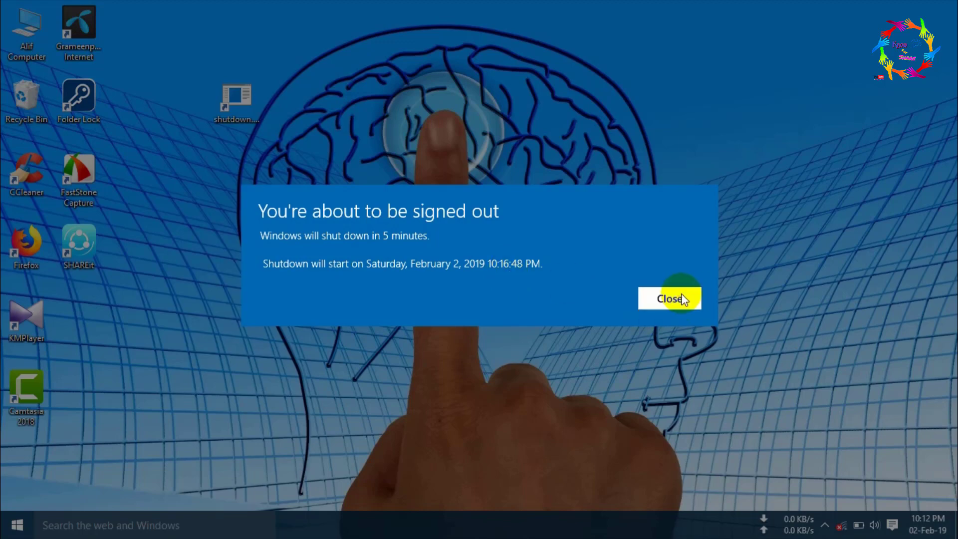